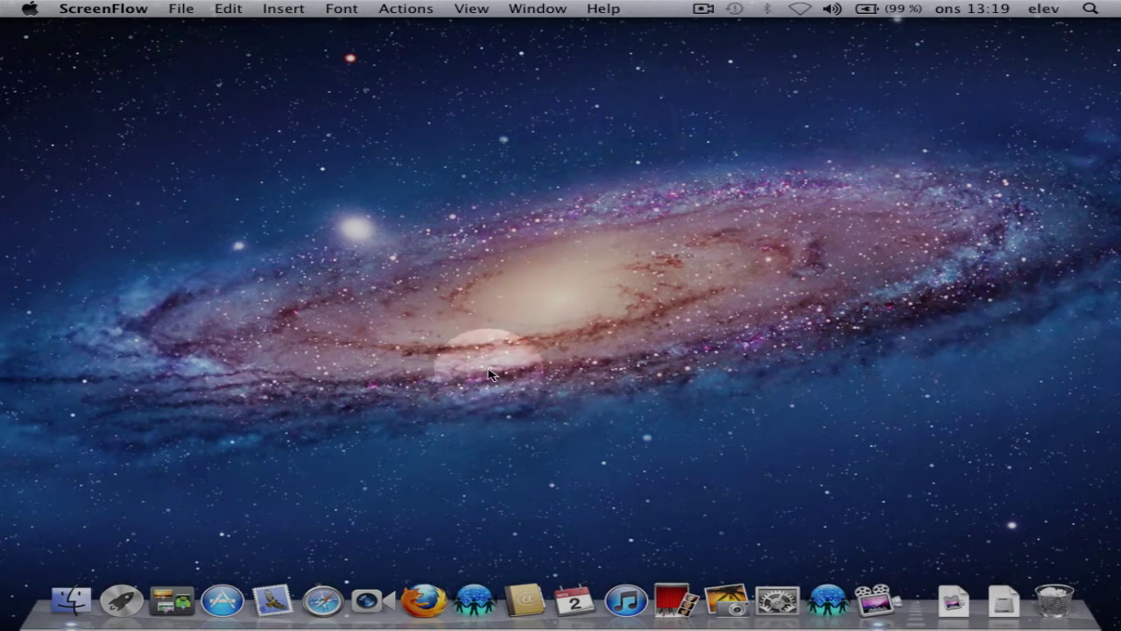
- Launch Firefox from the Dock
left_click(426, 599)
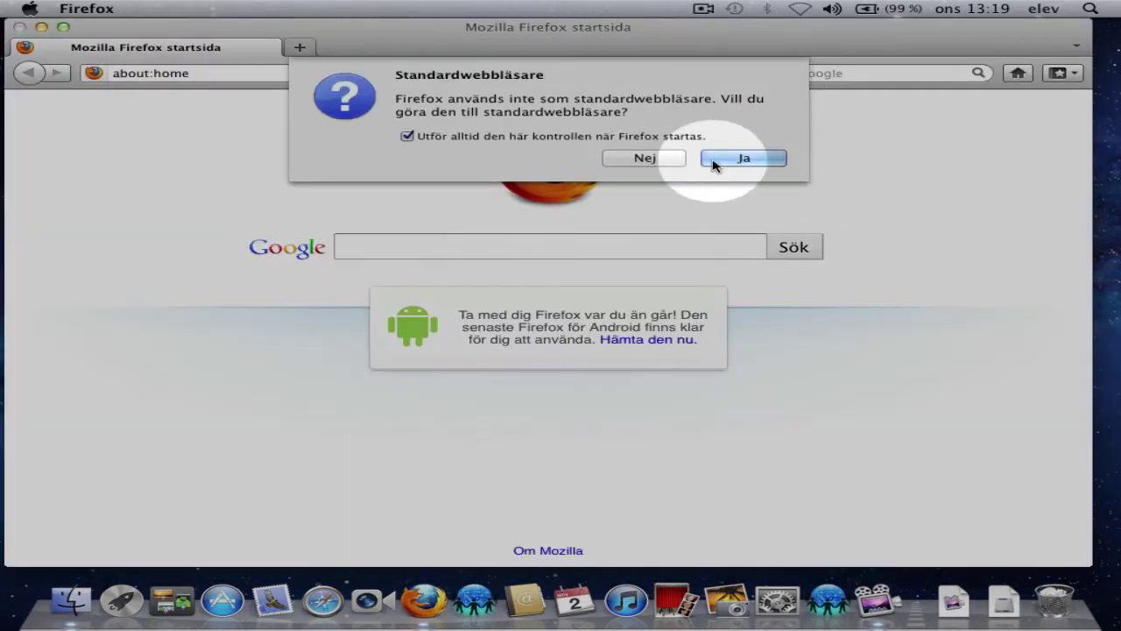
- Decline making Firefox the default browser and load dropbox.com
left_click(408, 136)
left_click(645, 158)
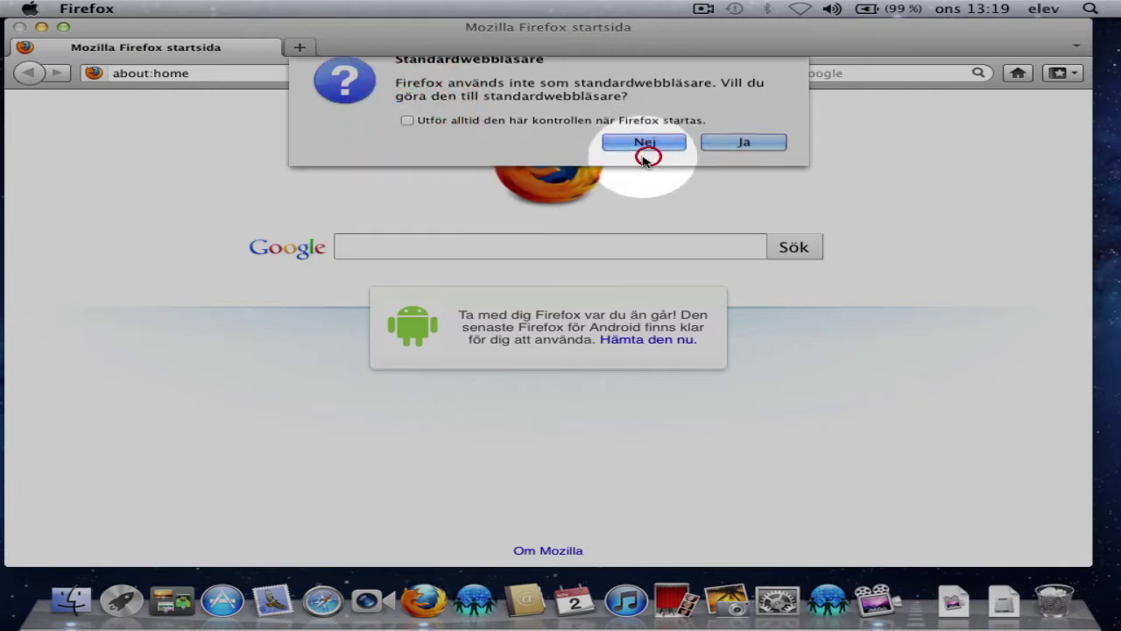
left_click(114, 74)
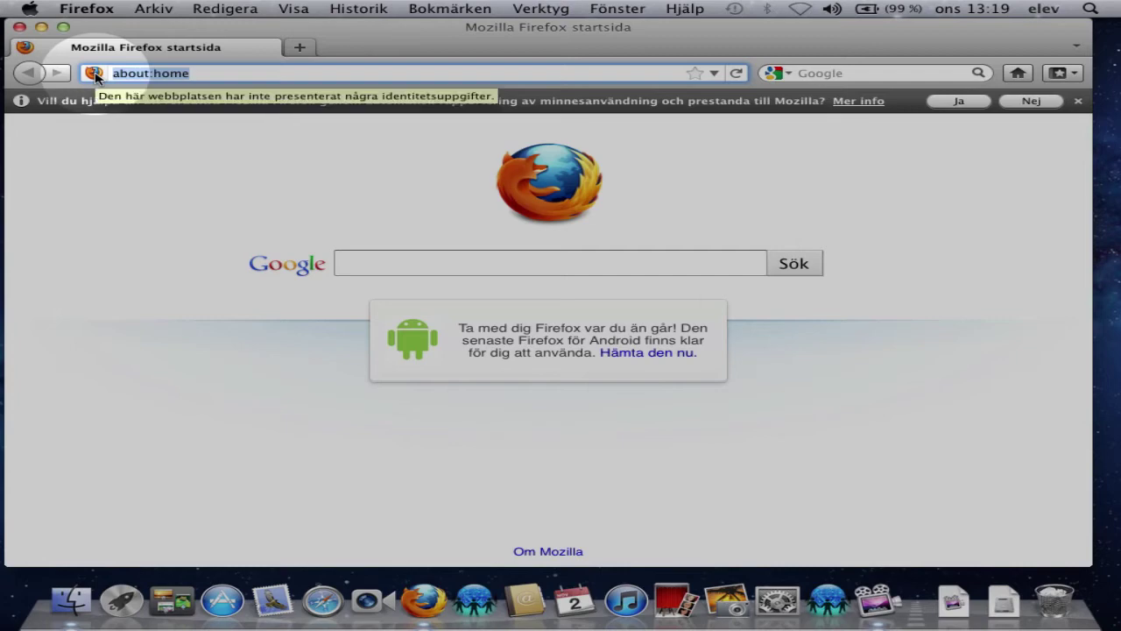
type("dropbo")
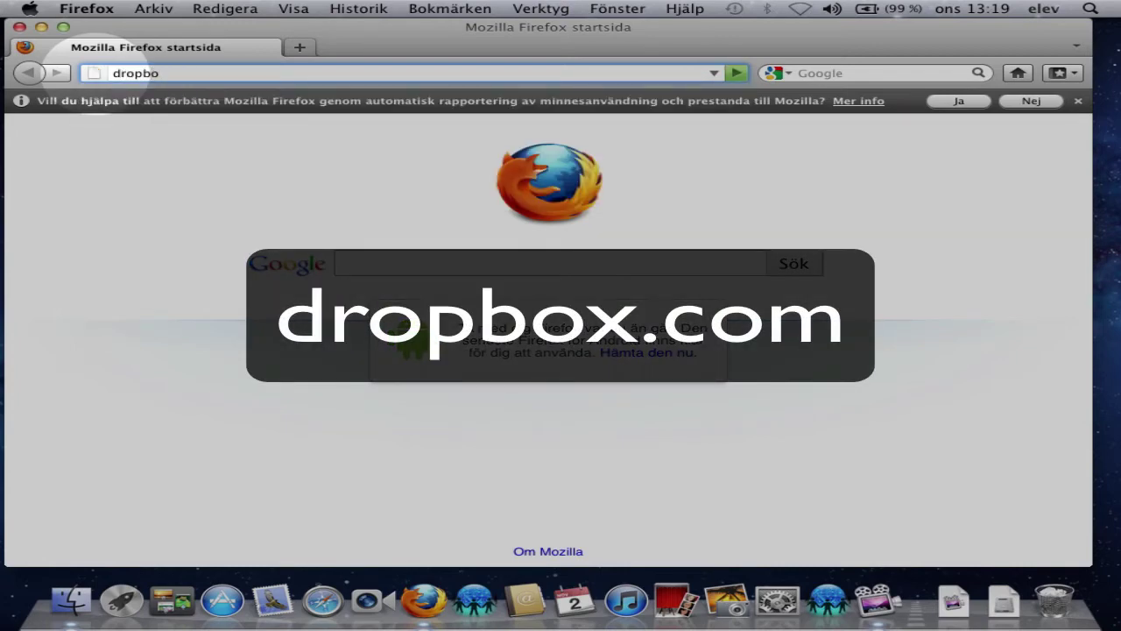
type("x.com")
key("Return")
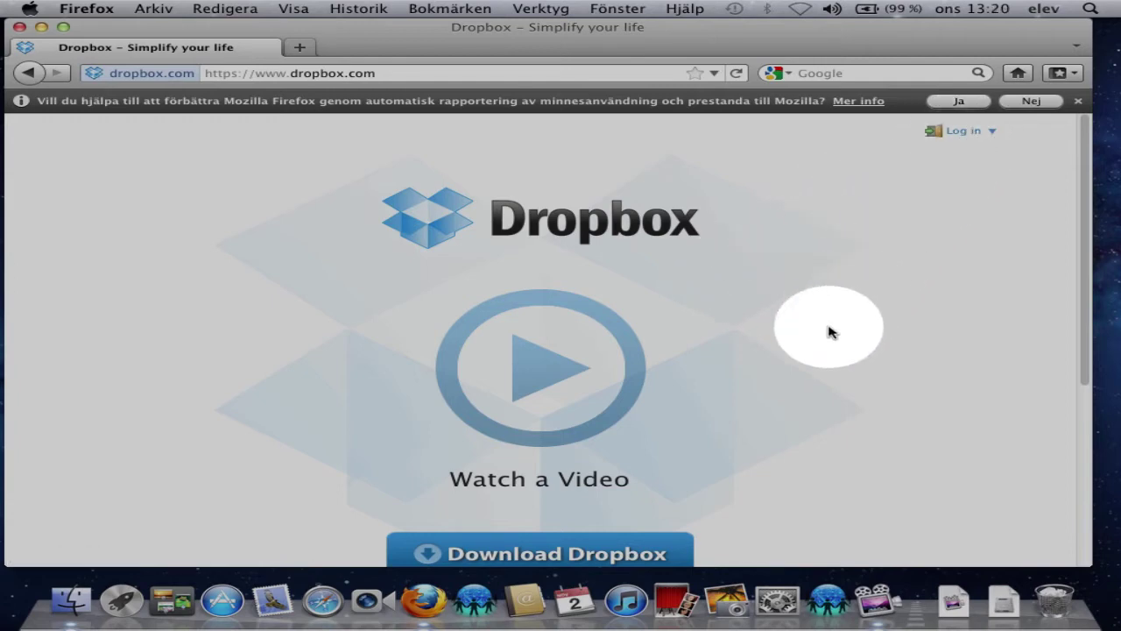
- Download and save the Dropbox 1.1.45.dmg installer, then open it from the downloads list
scroll(829, 327, "down", 3)
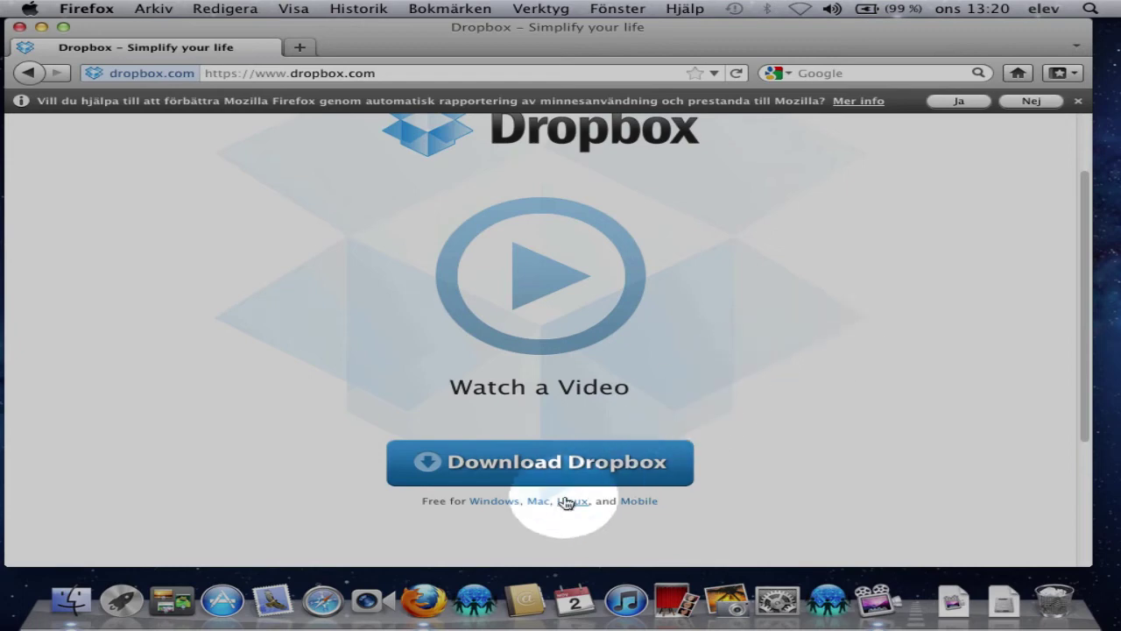
left_click(526, 469)
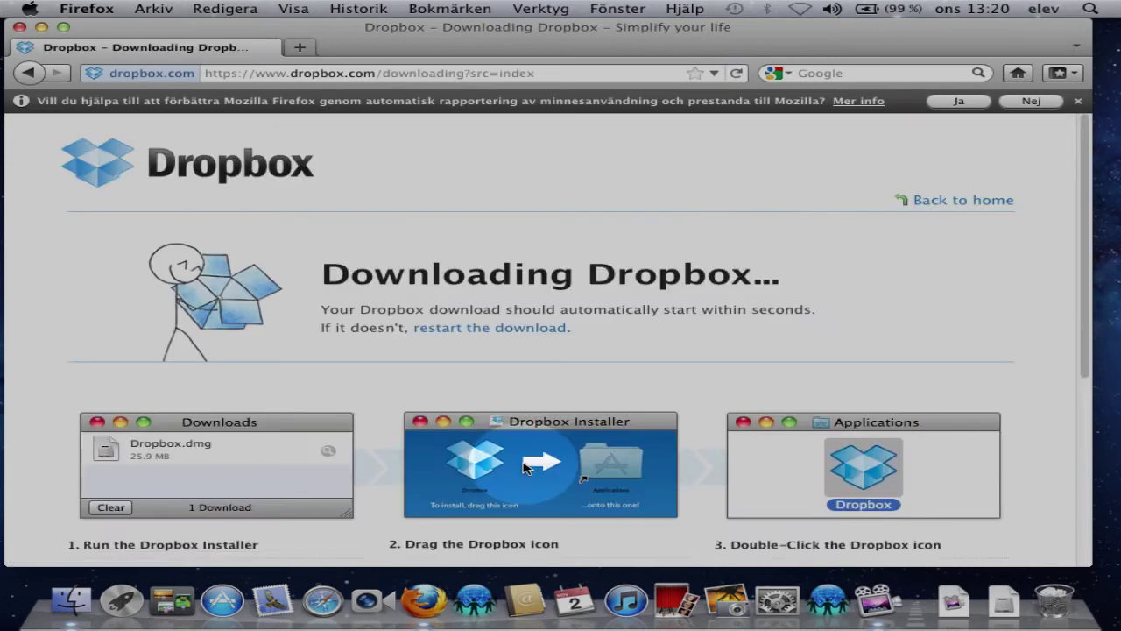
scroll(524, 424, "down", 2)
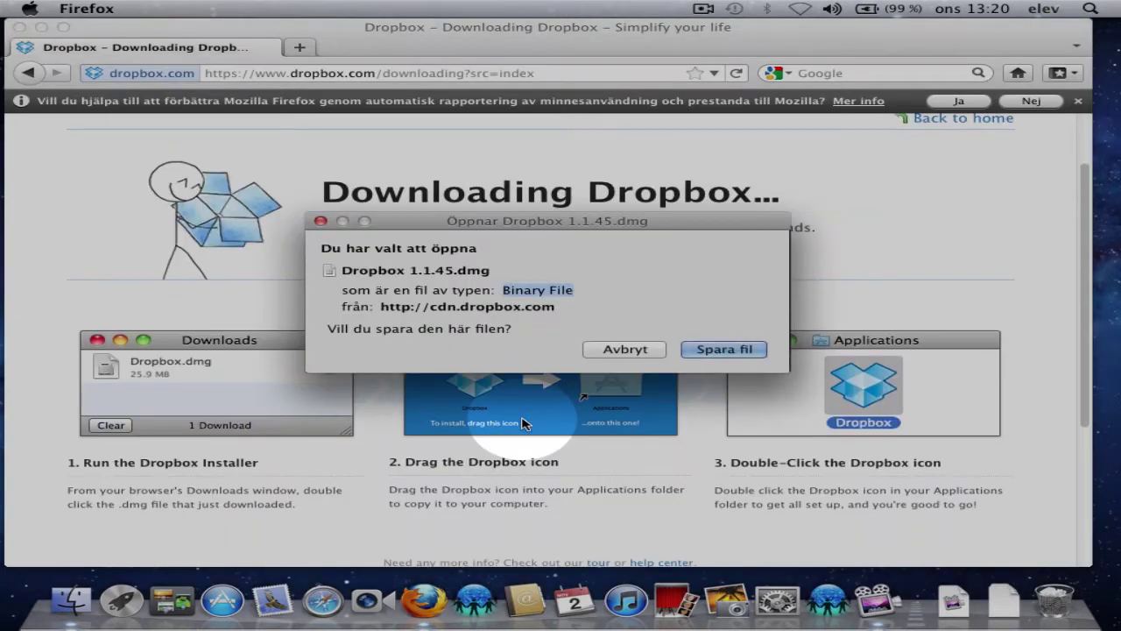
left_click(723, 349)
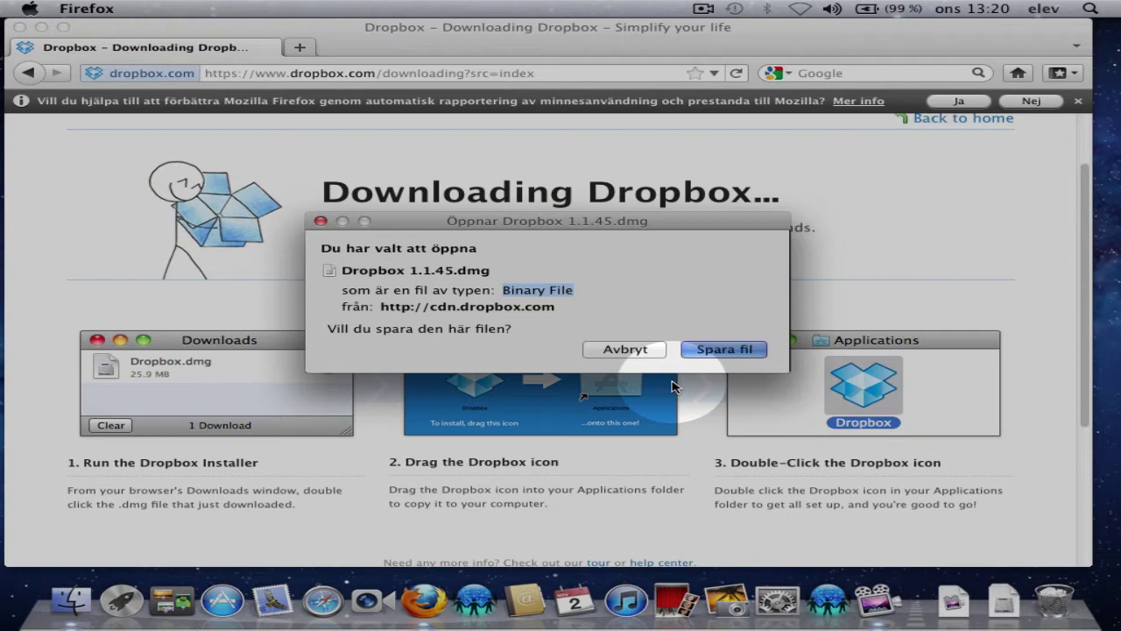
key("Return")
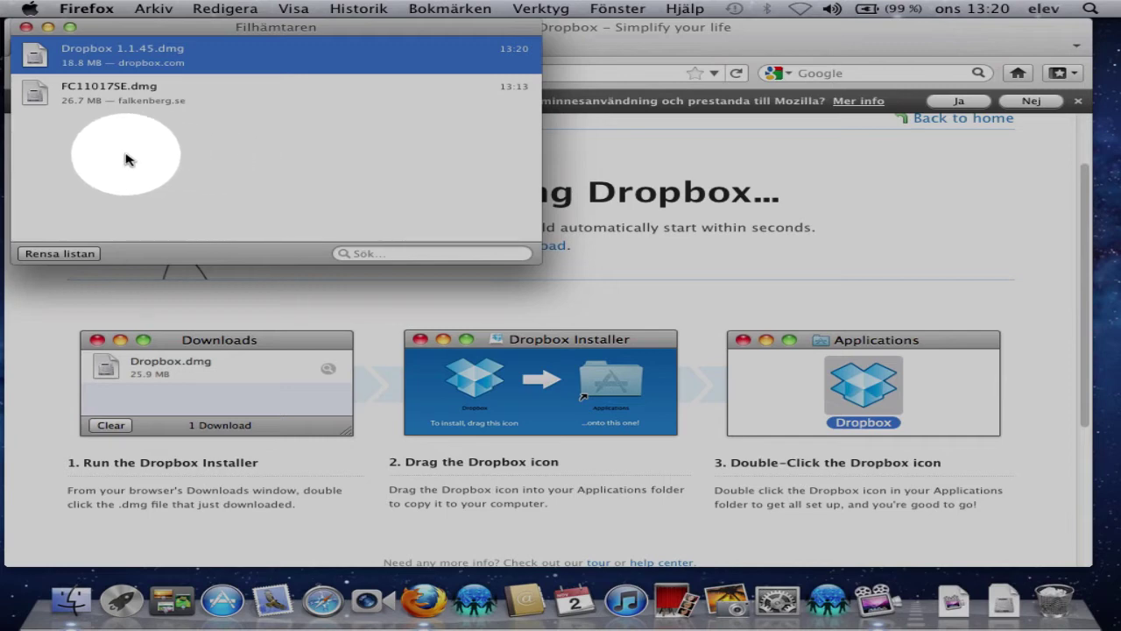
left_click(35, 57)
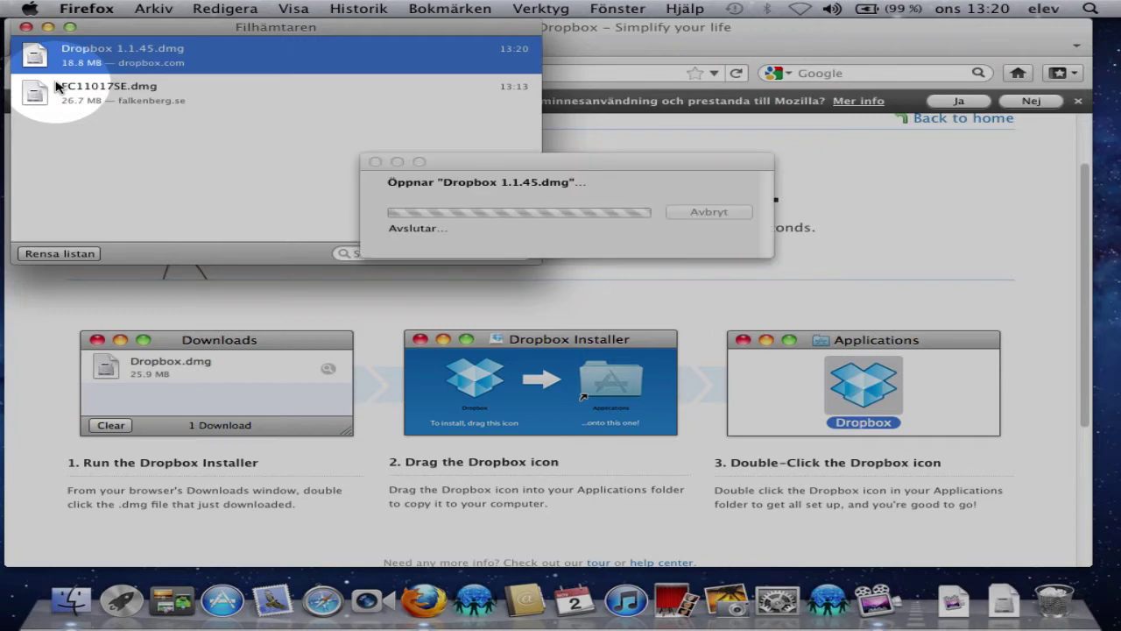
- Copy Dropbox into the Applications folder and close both installer windows
left_click(308, 333)
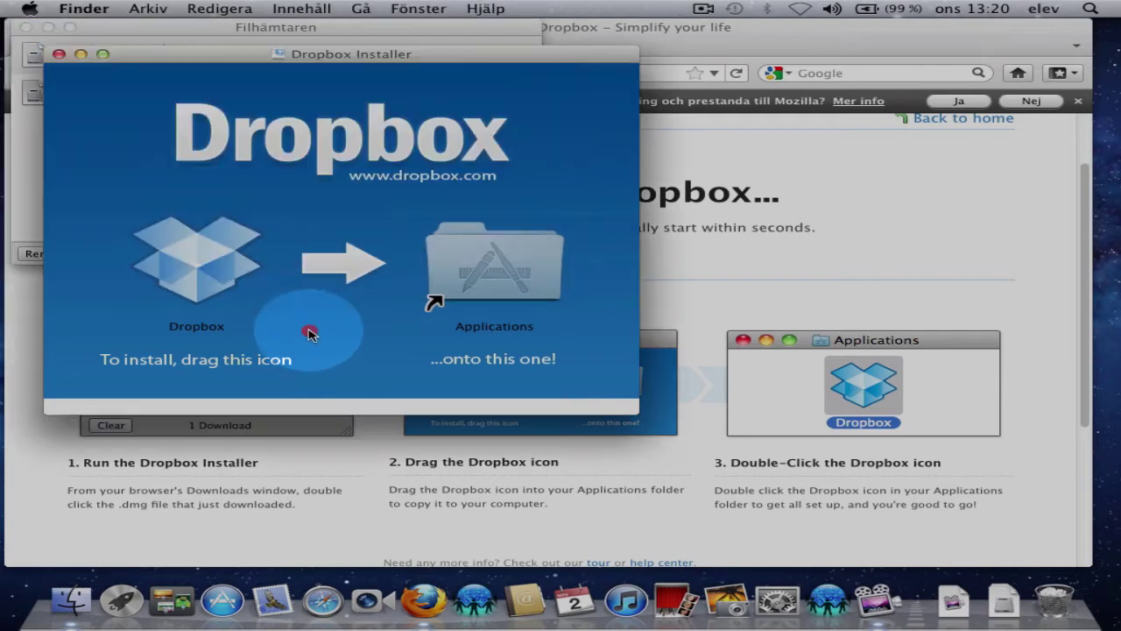
left_click_drag(196, 263, 502, 260)
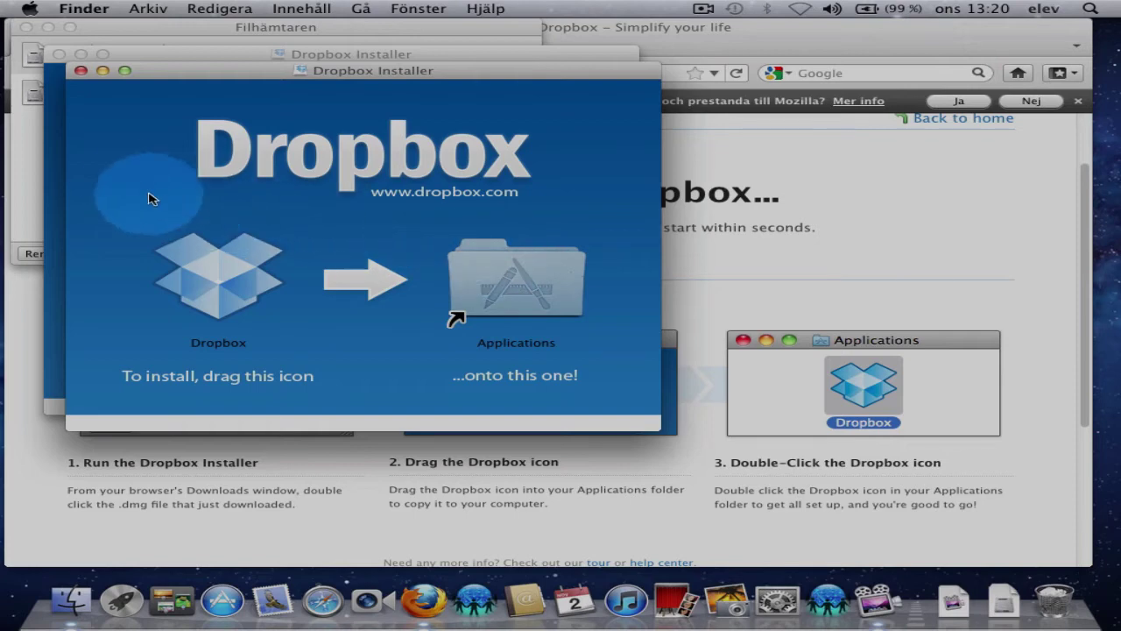
left_click(80, 70)
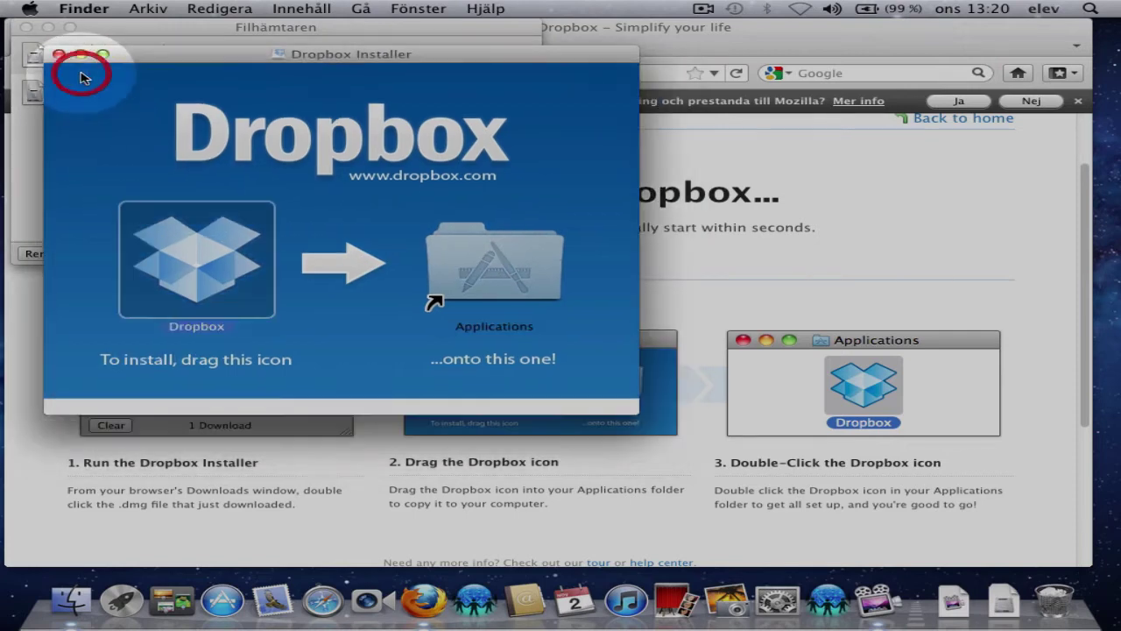
left_click(58, 55)
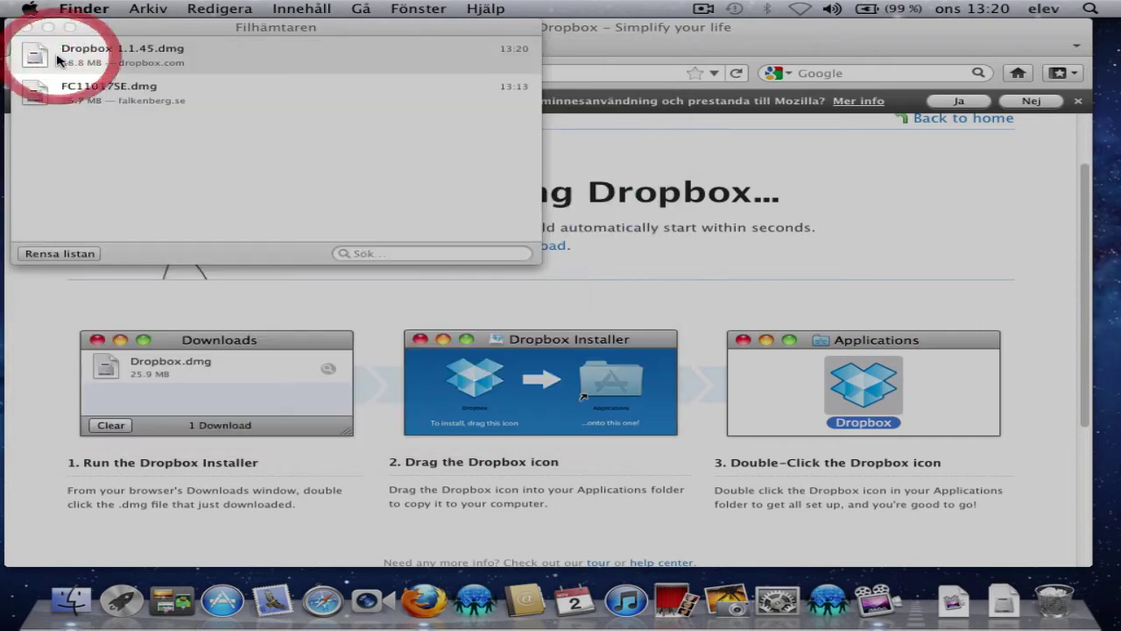
- Switch to Finder and open a new window showing Alla mina filer
key("super+Tab")
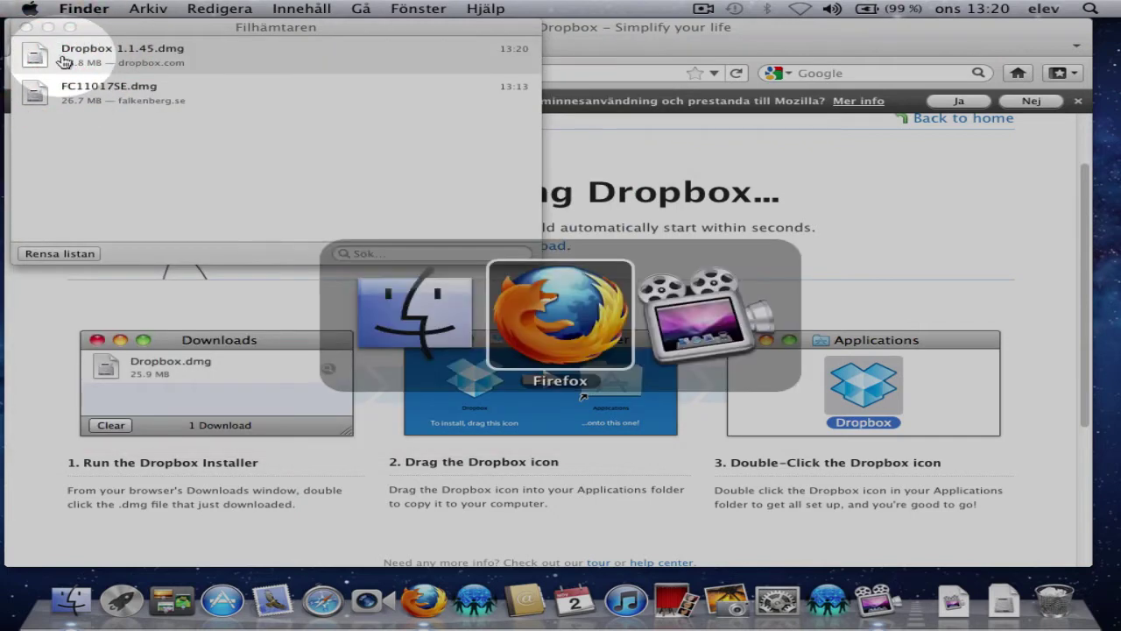
key("super+Tab")
key("super+Tab")
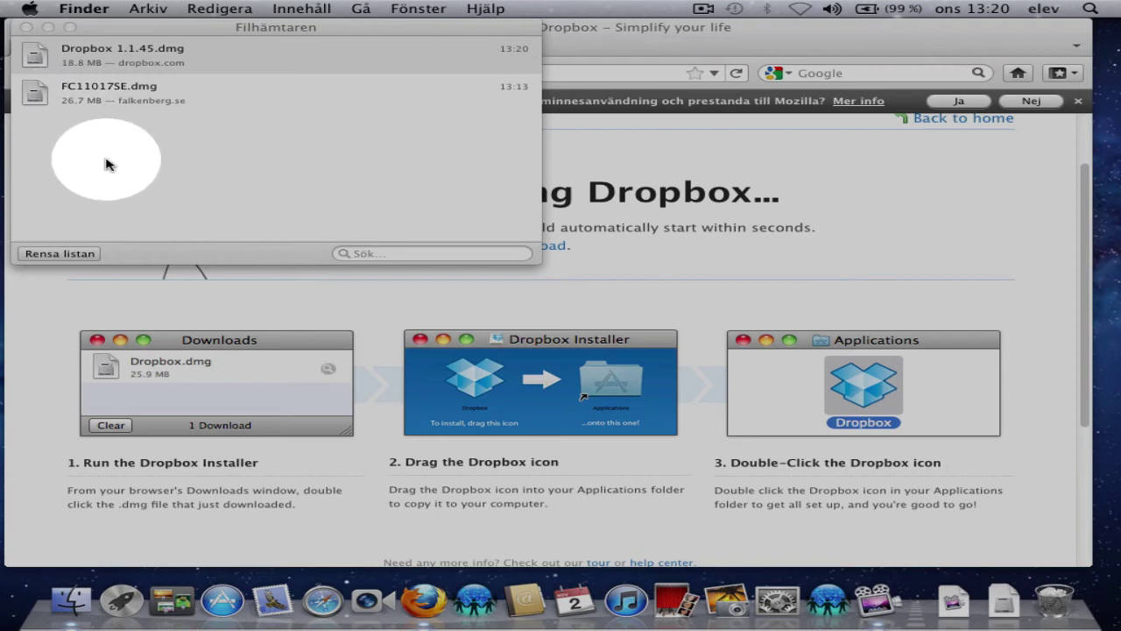
key("super+n")
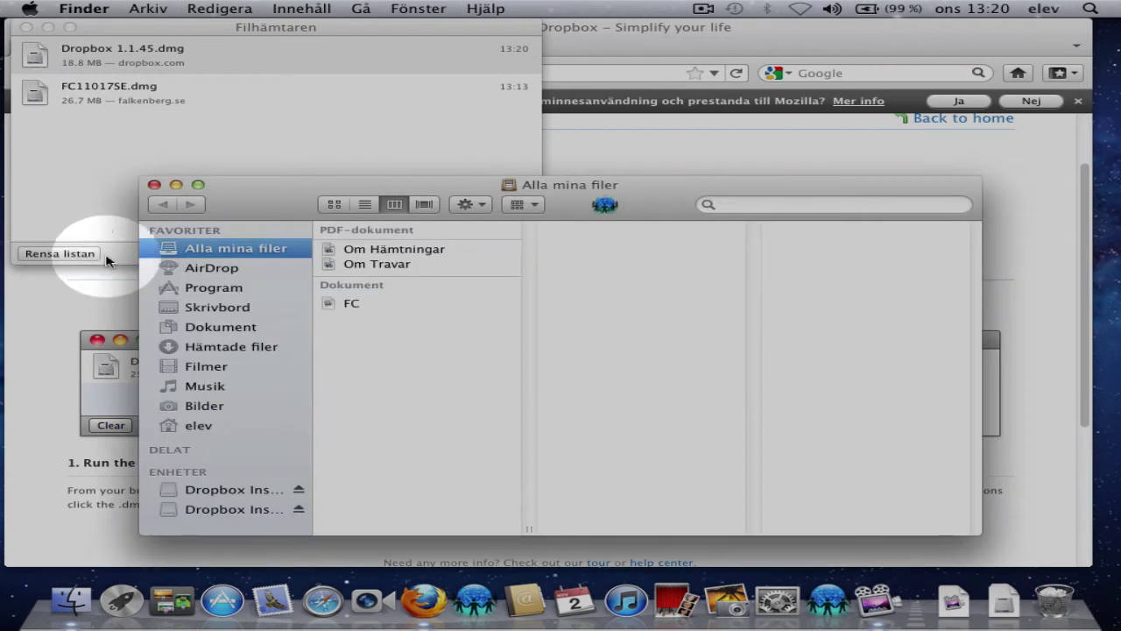
- Eject both Dropbox Installer volumes listed under ENHETER in the sidebar
left_click(299, 509)
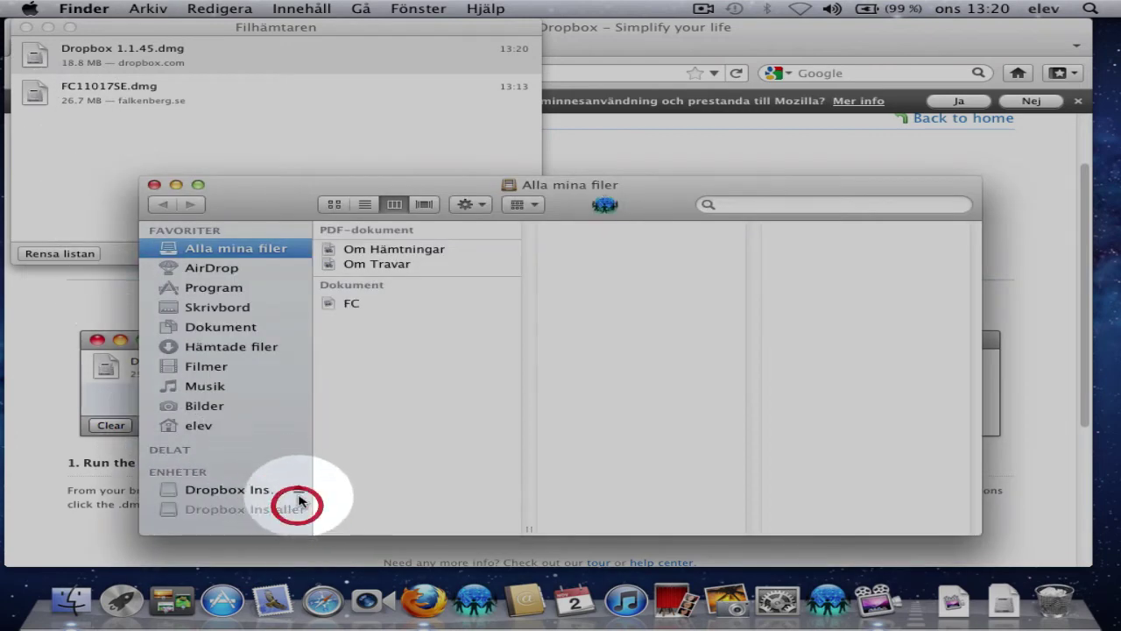
left_click(299, 495)
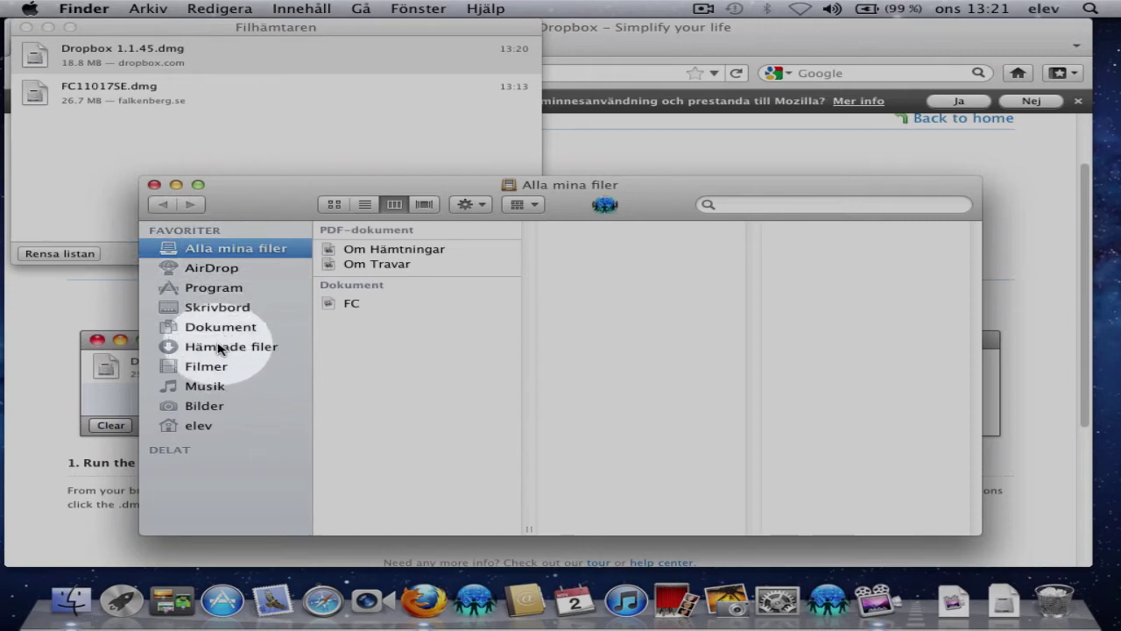
- Launch Dropbox from the Program folder and confirm the download warning with Öppna
left_click(212, 291)
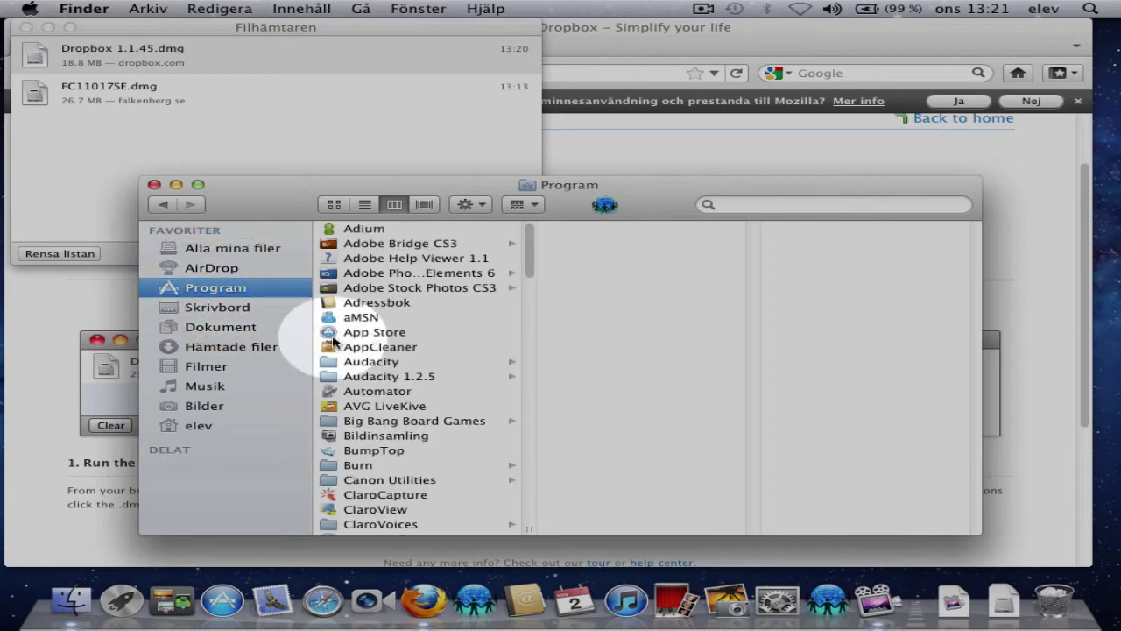
scroll(448, 403, "down", 5)
scroll(448, 404, "down", 3)
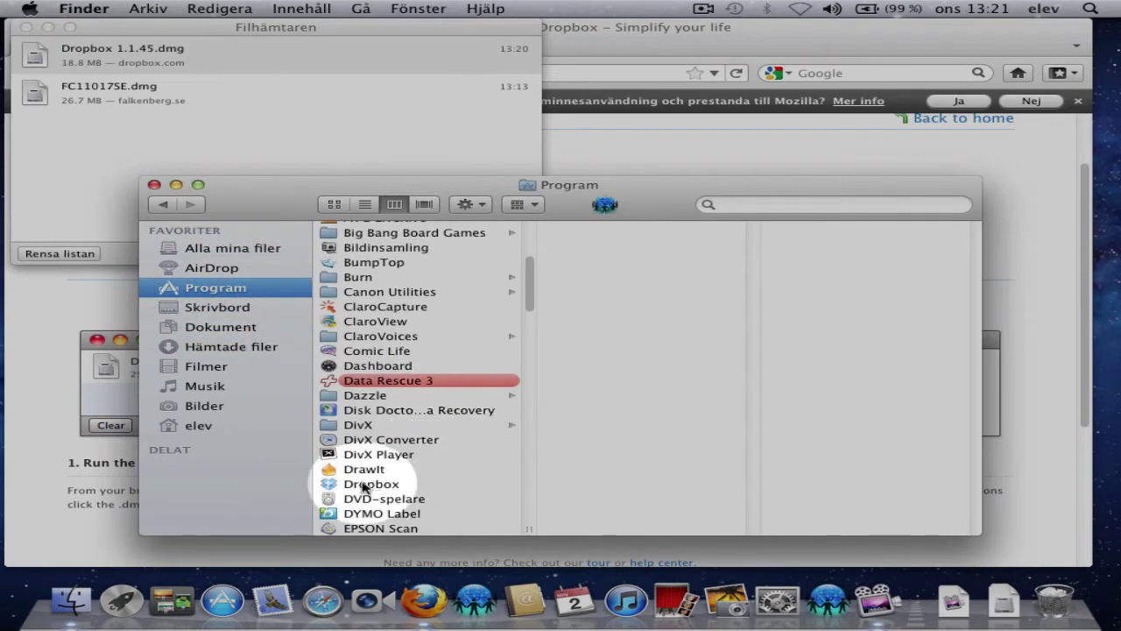
scroll(350, 473, "down", 2)
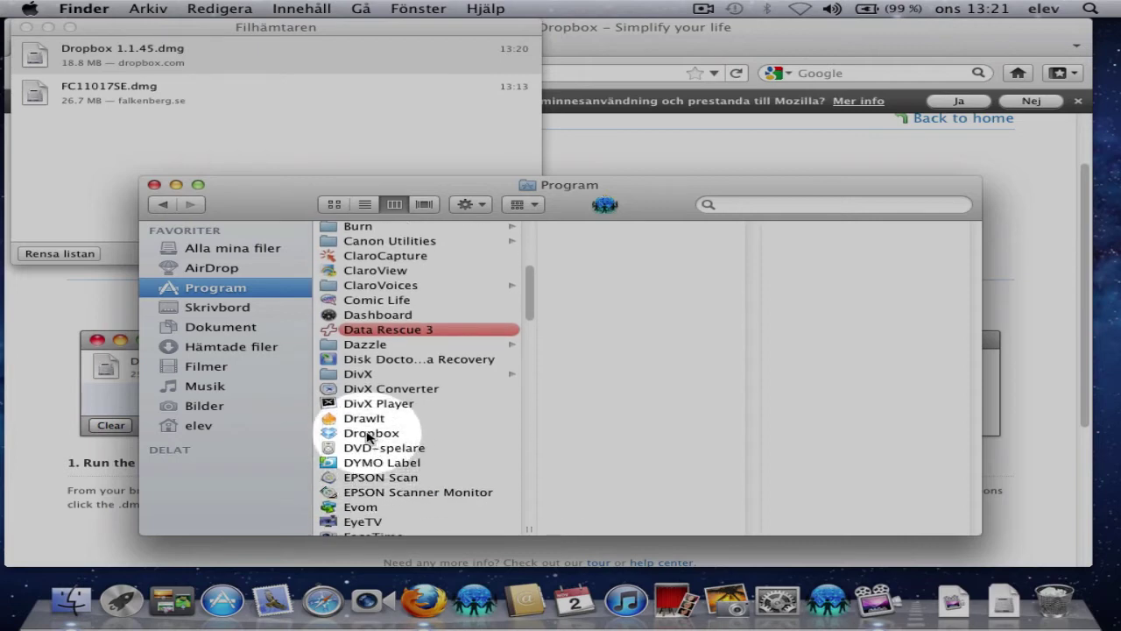
left_click(369, 434)
double_click(369, 434)
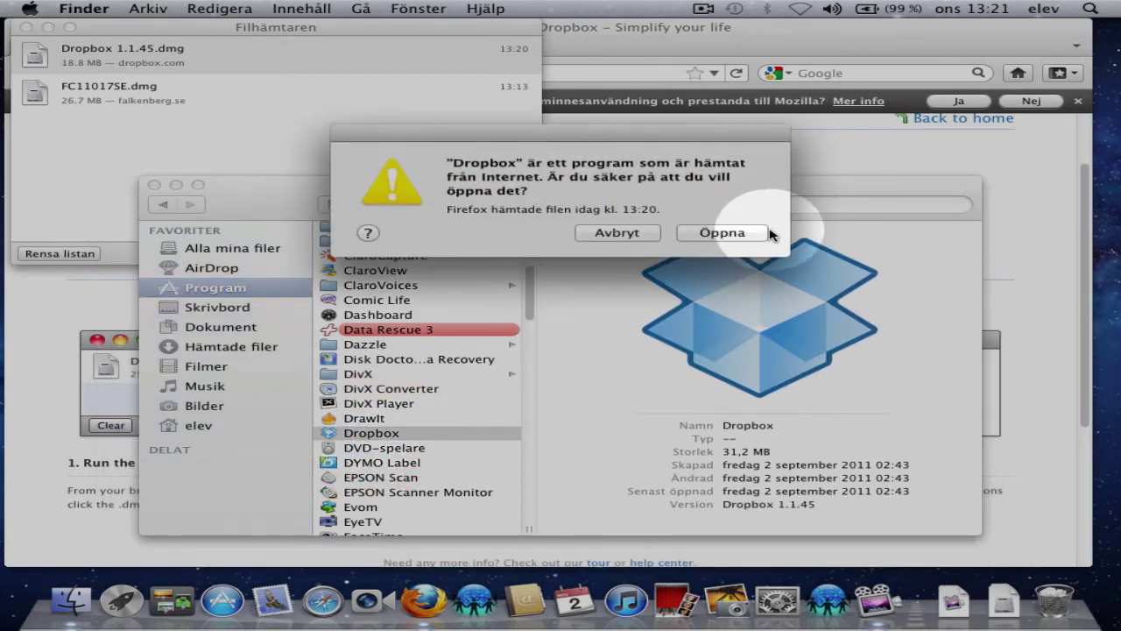
left_click(715, 233)
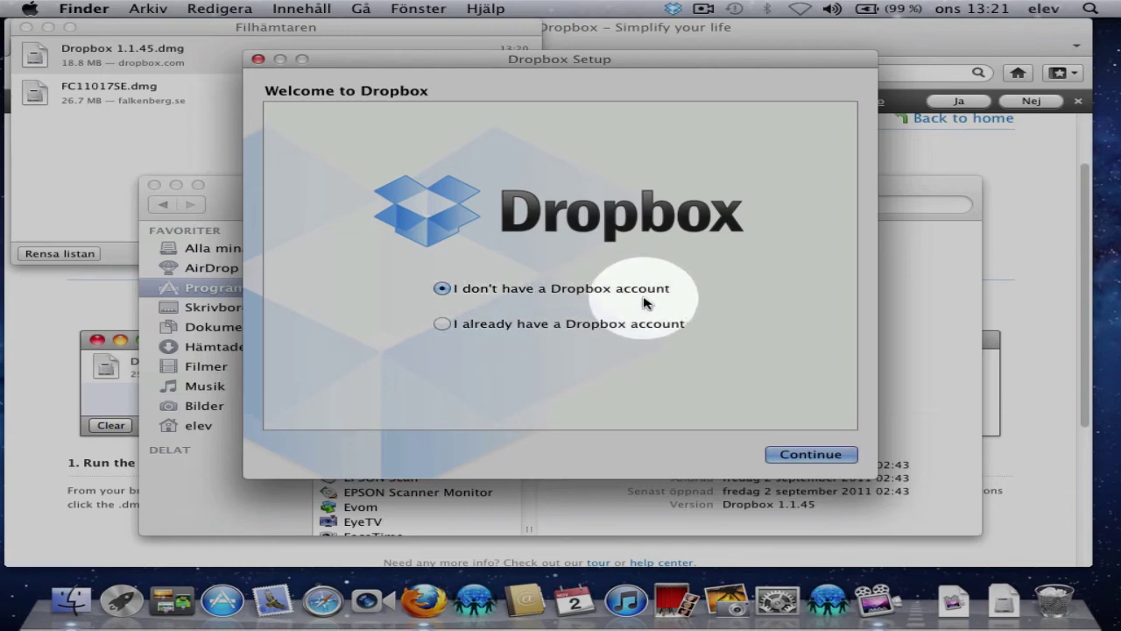
- Choose to create a new Dropbox account and enter the user's first and last name
left_click(811, 453)
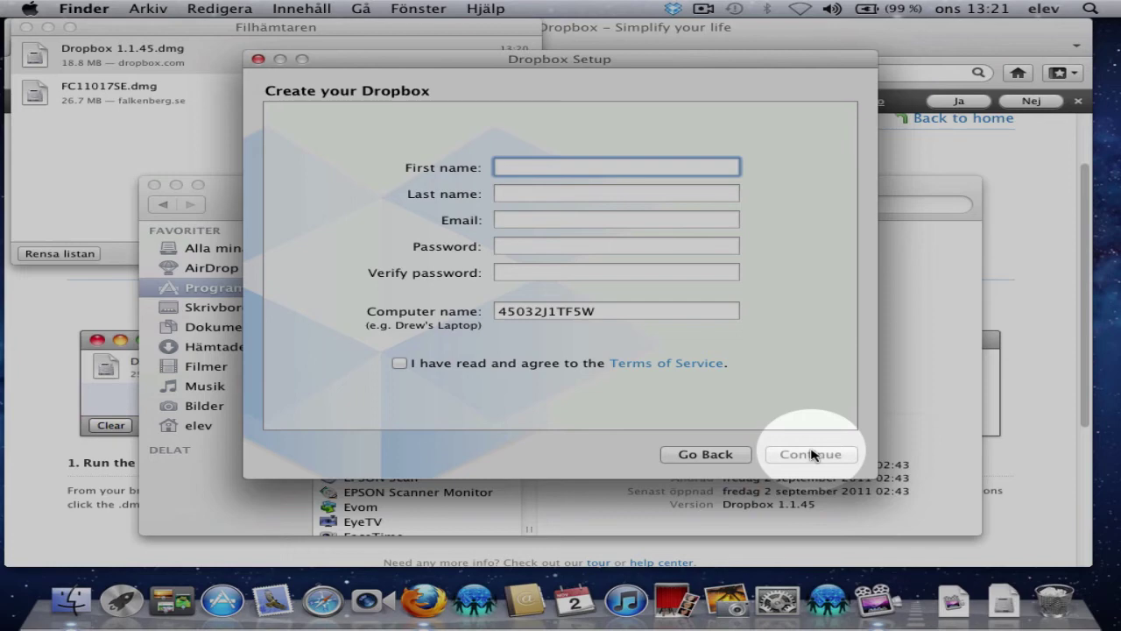
type("ada9999")
key("BackSpace")
key("BackSpace")
key("BackSpace")
key("BackSpace")
key("BackSpace")
key("BackSpace")
type("Adam ")
type("T")
key("BackSpace")
key("BackSpace")
left_click(499, 193)
type("Test")
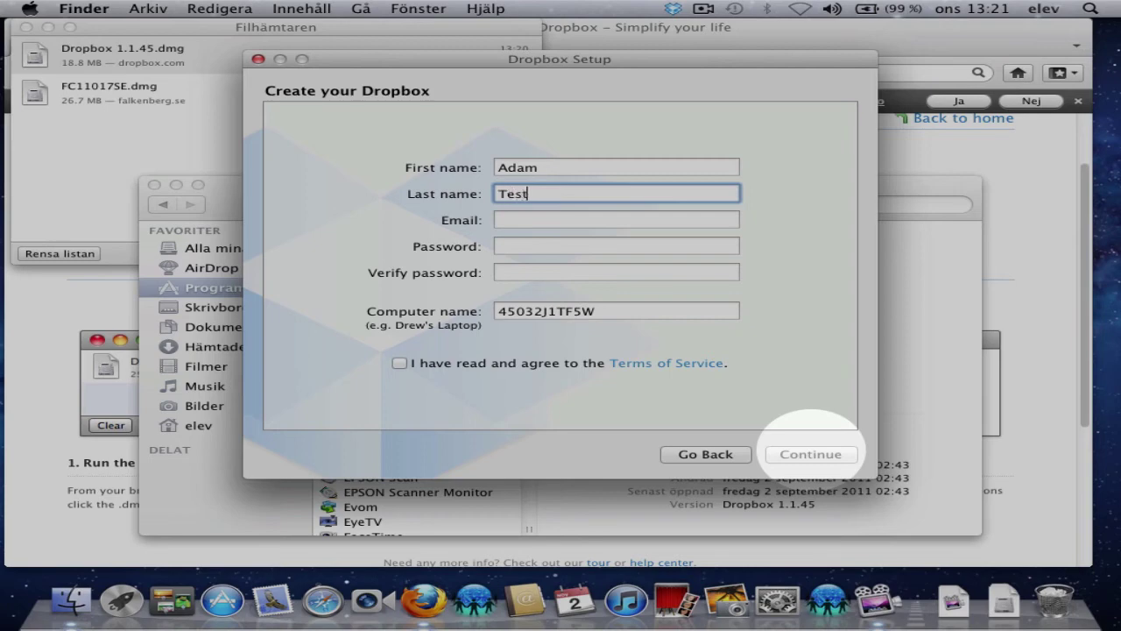
- Enter the e-mail address and password, accept the Terms of Service, and submit the form
left_click(545, 221)
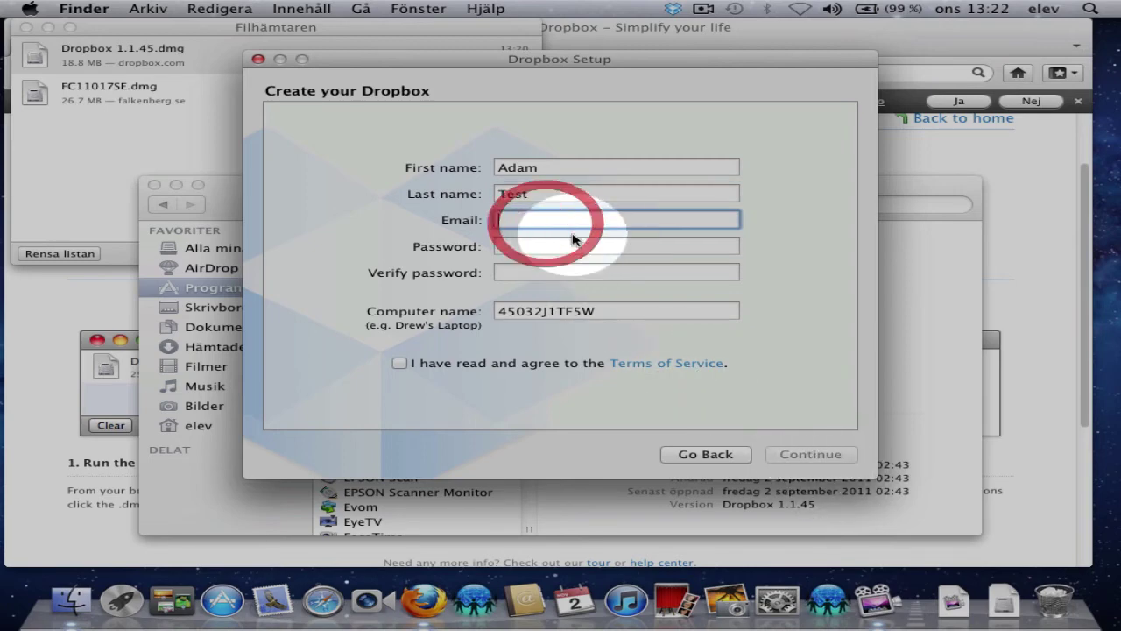
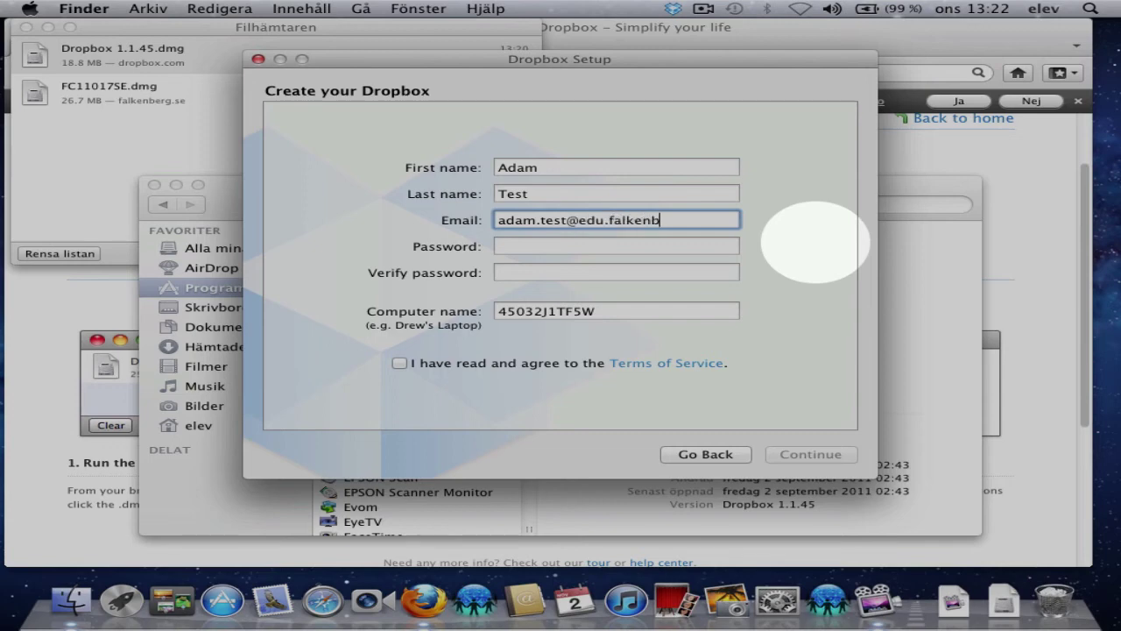
left_click(604, 247)
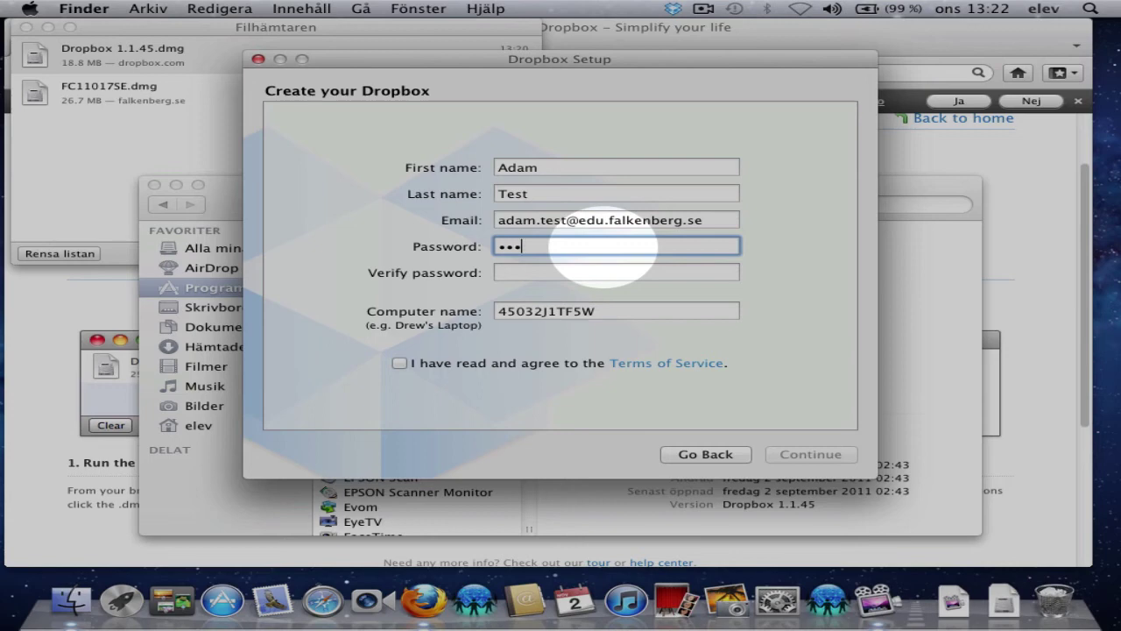
key("Tab")
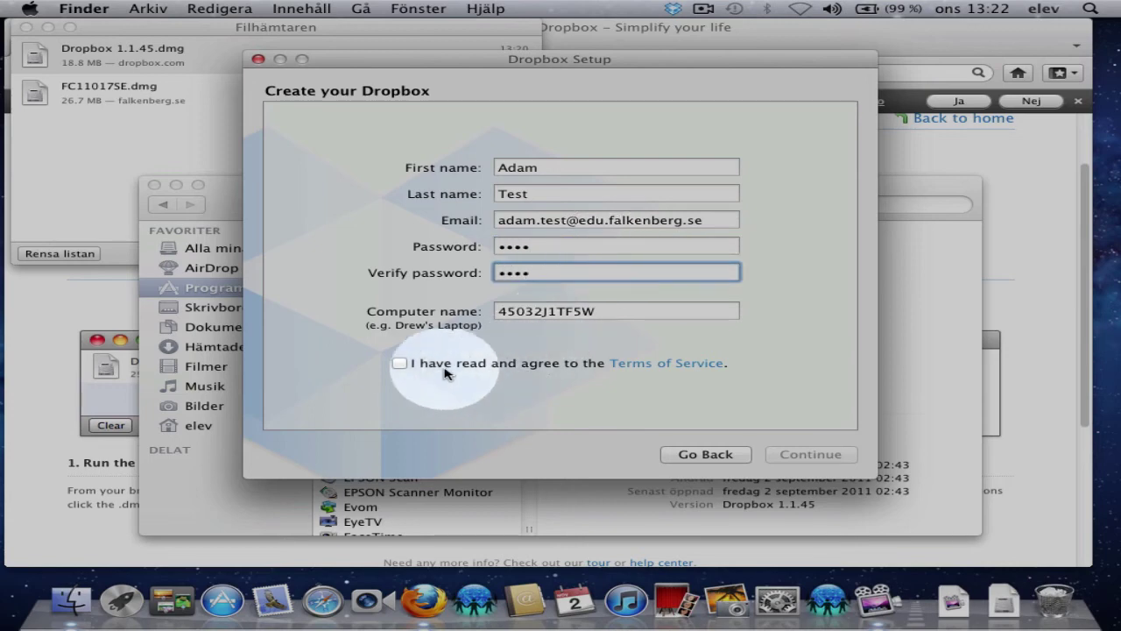
left_click(399, 364)
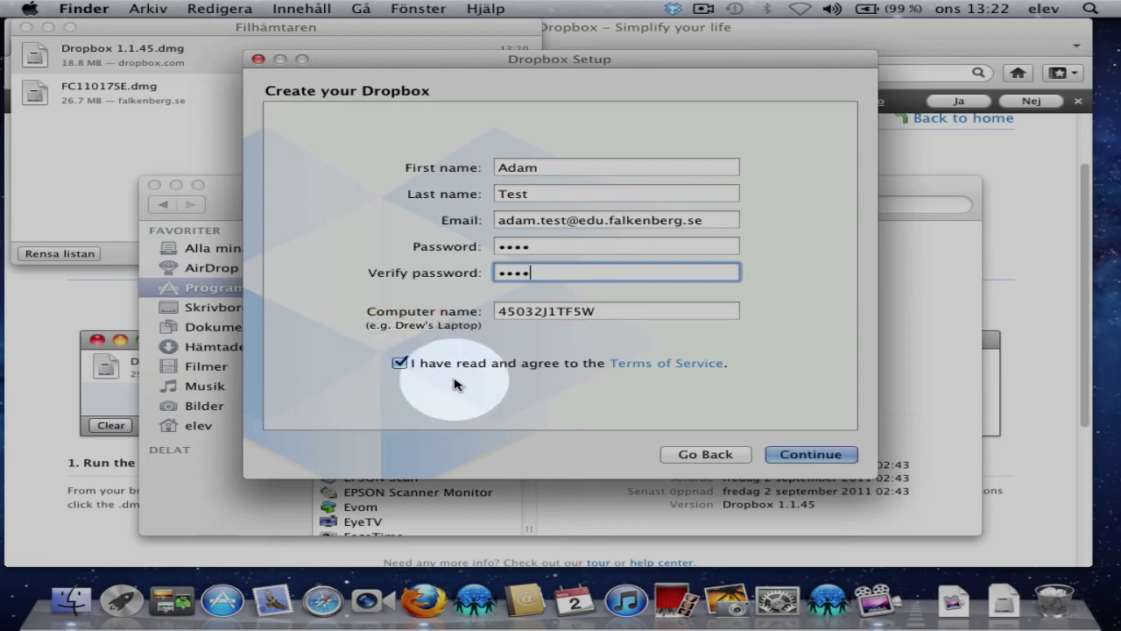
left_click(820, 456)
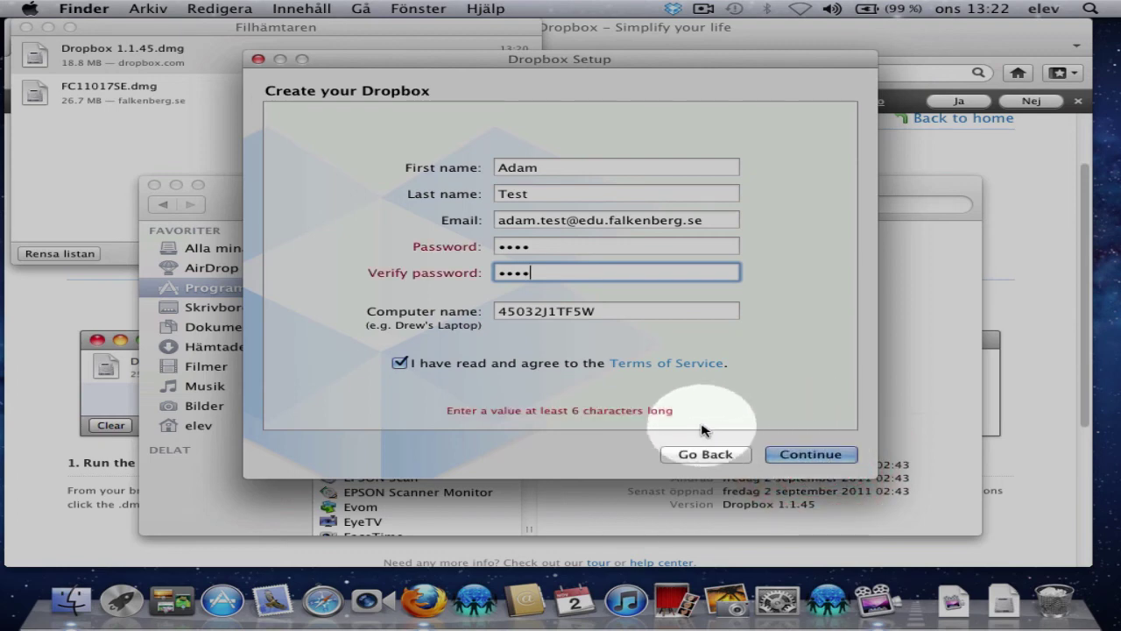
- Re-enter a six-character password in both password fields and resubmit the form
left_click(536, 249)
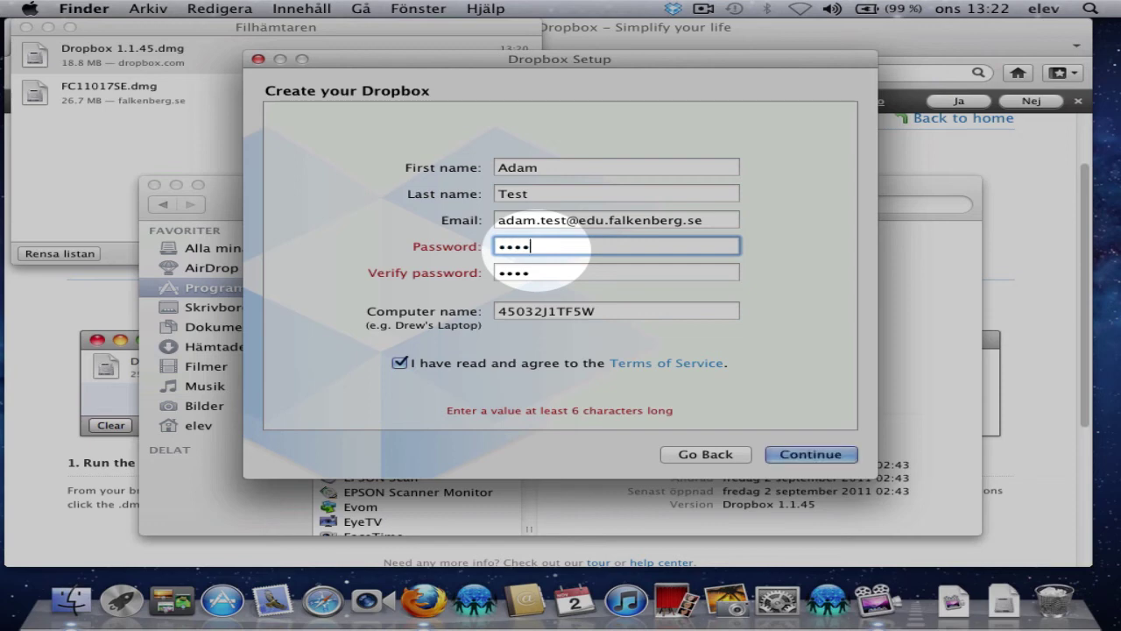
key("Tab")
type("a")
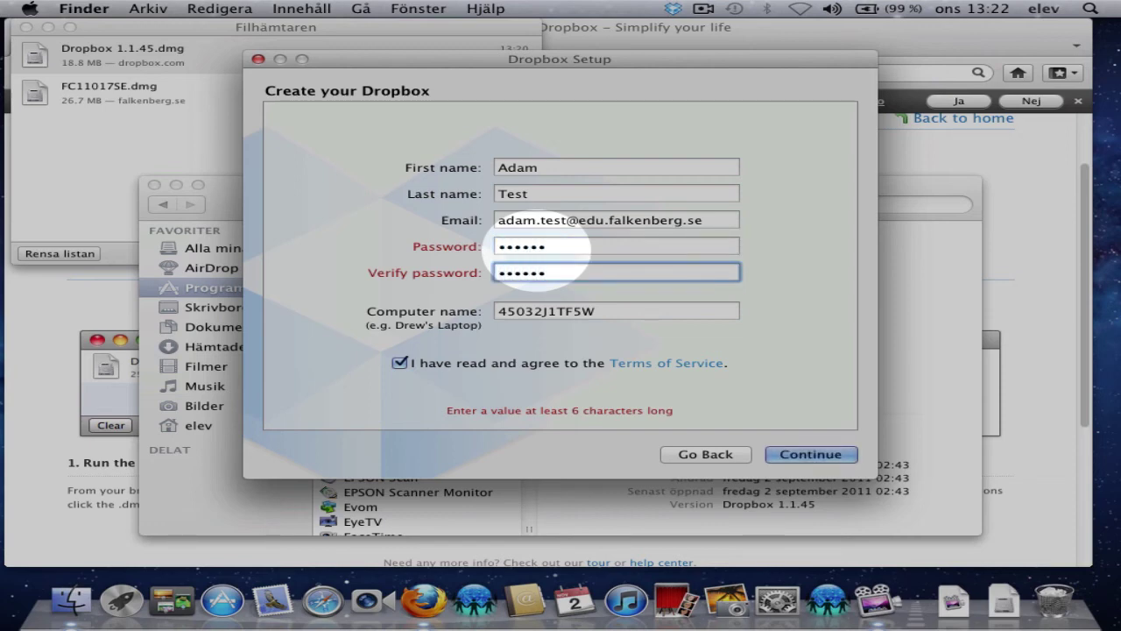
left_click(798, 455)
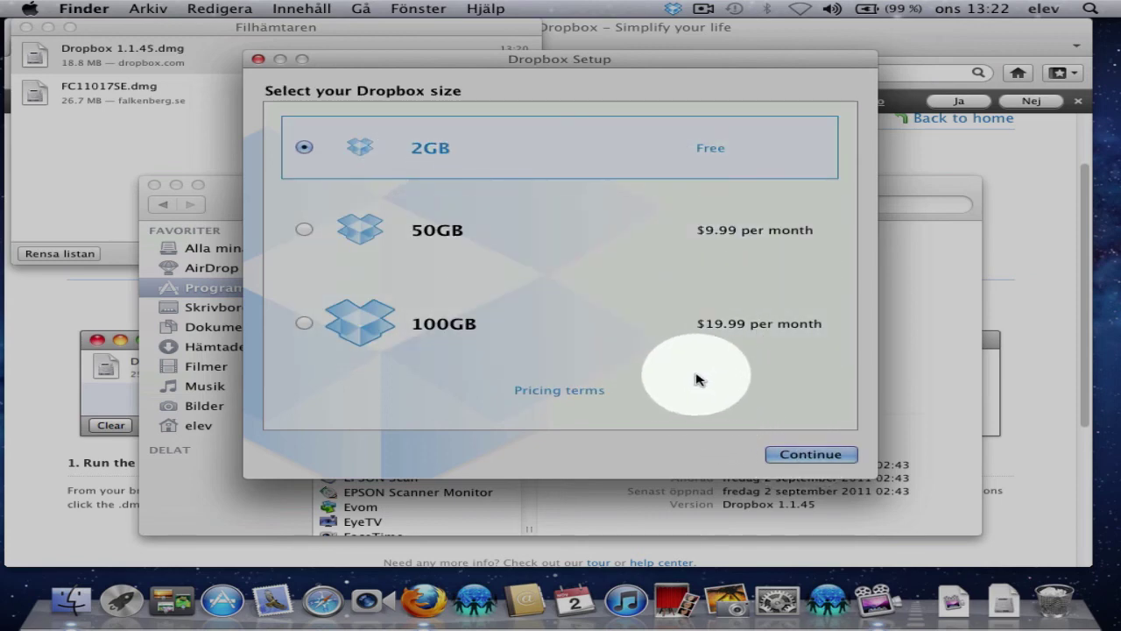
- Keep the free 2GB plan, install with Typical setup, step through tour Parts 1–4, and finish
left_click(813, 454)
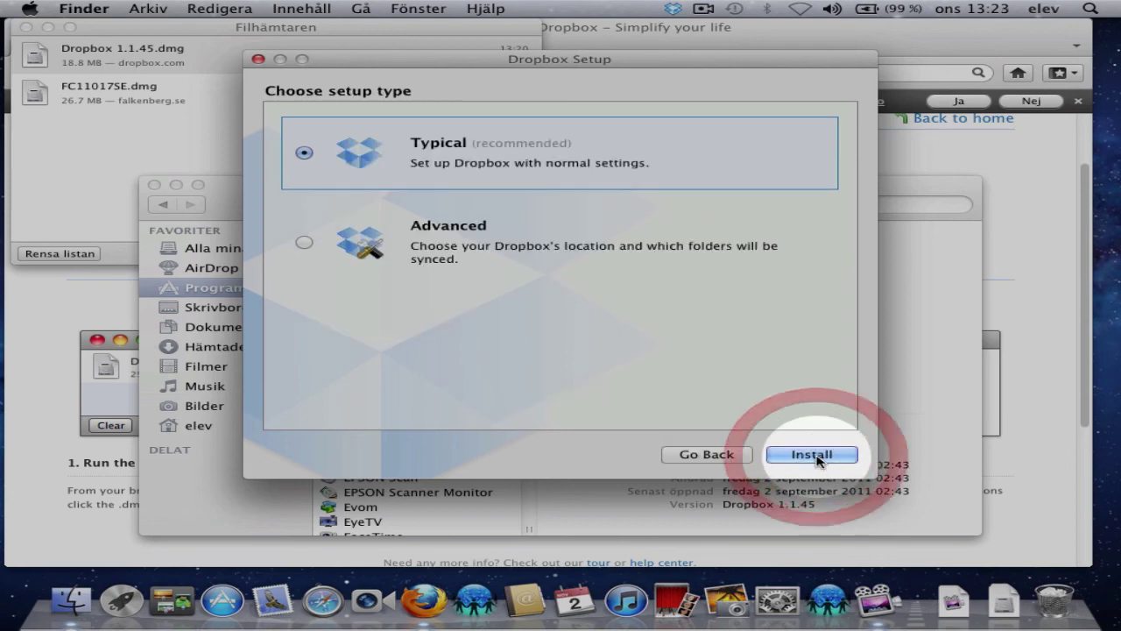
left_click(813, 455)
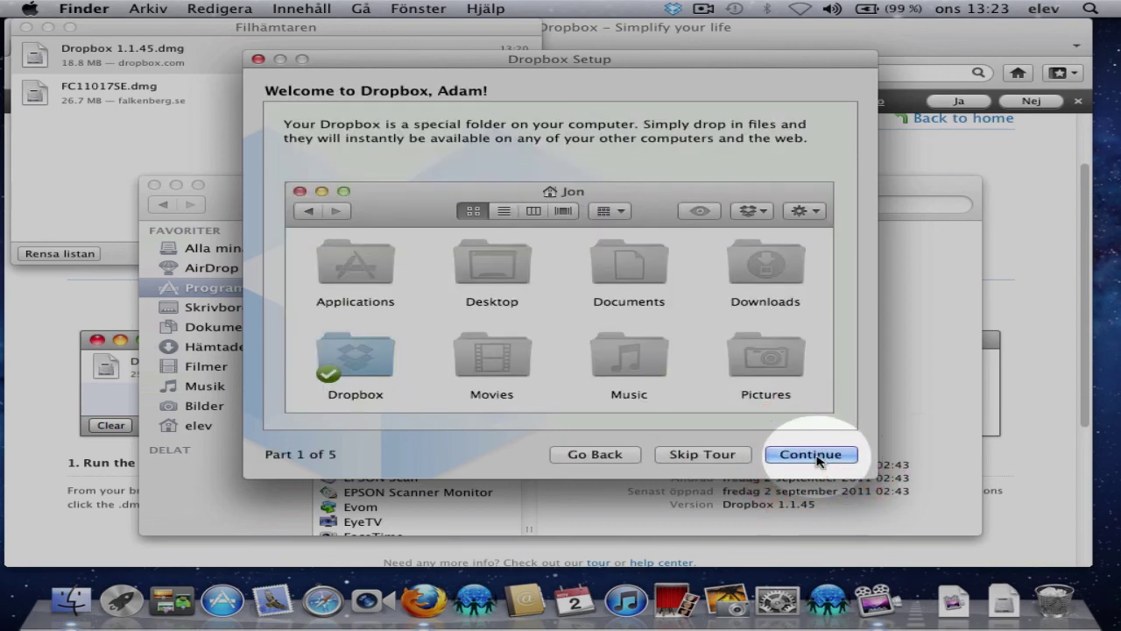
left_click(813, 455)
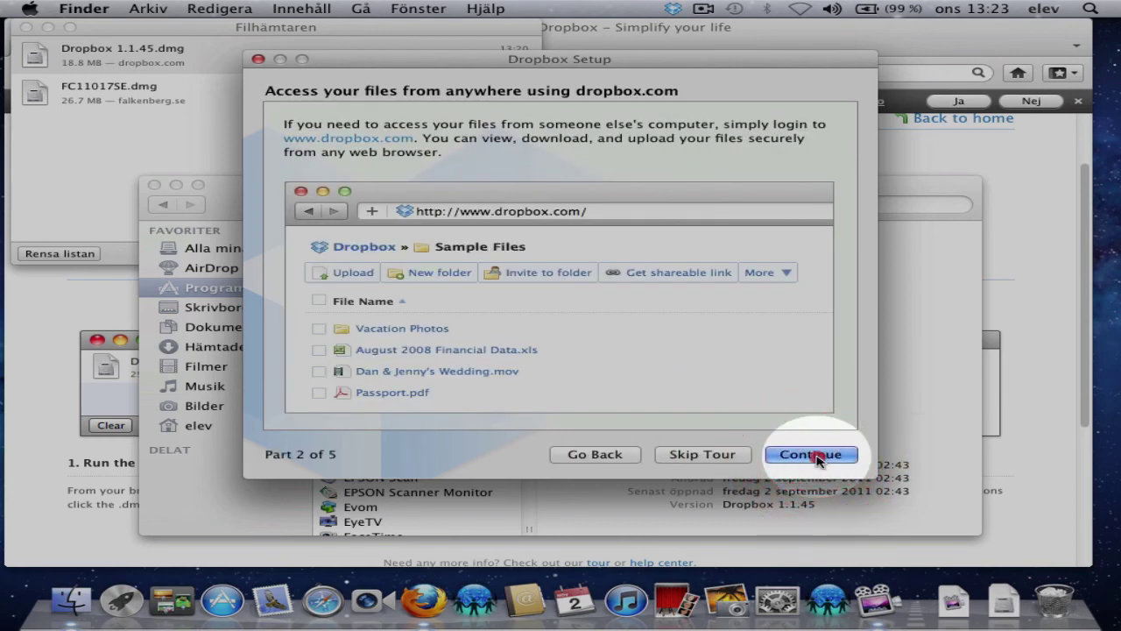
left_click(813, 454)
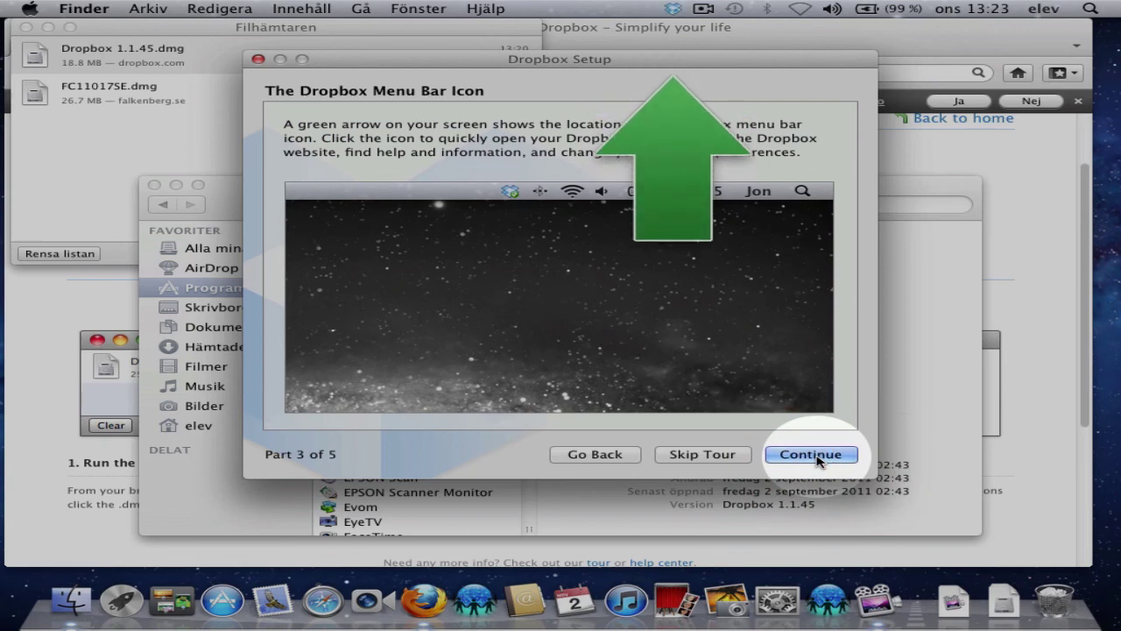
left_click(813, 455)
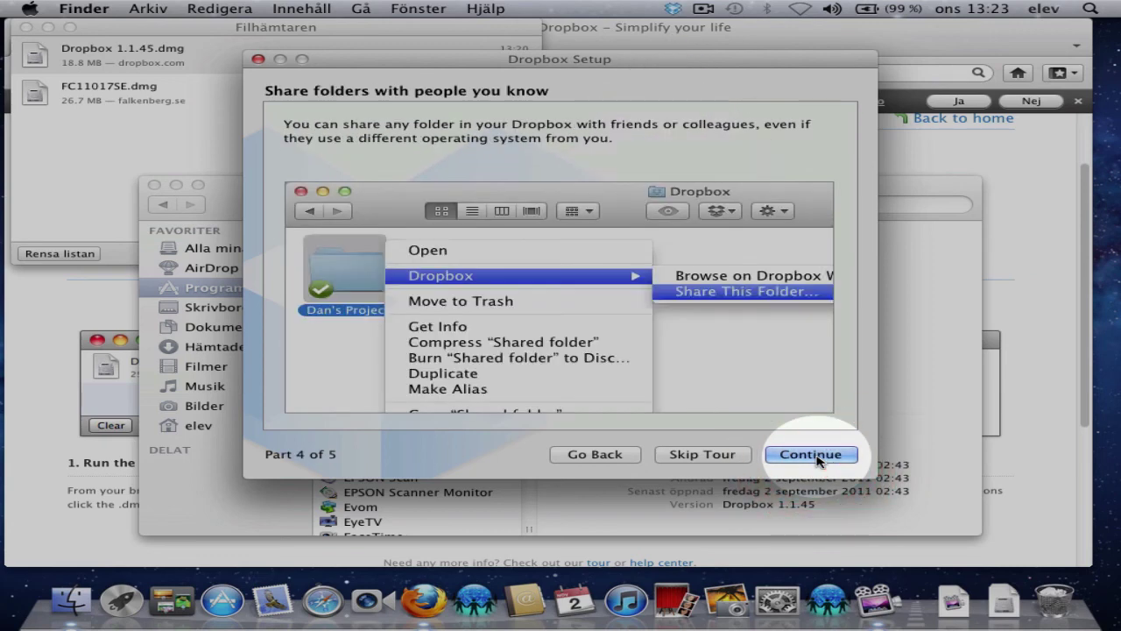
left_click(813, 455)
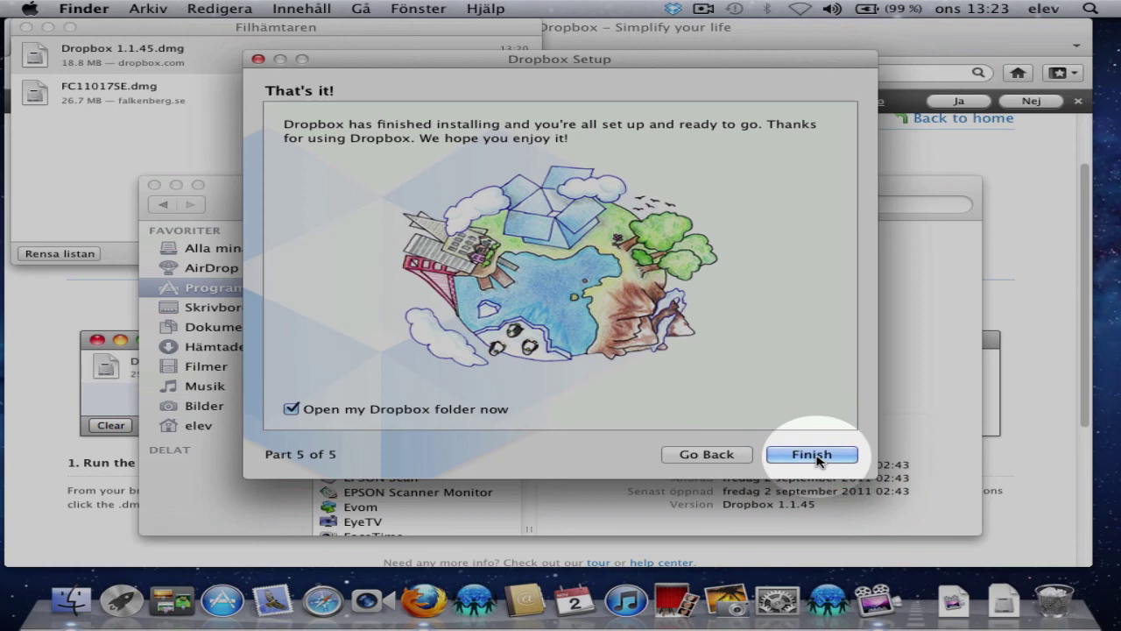
left_click(813, 454)
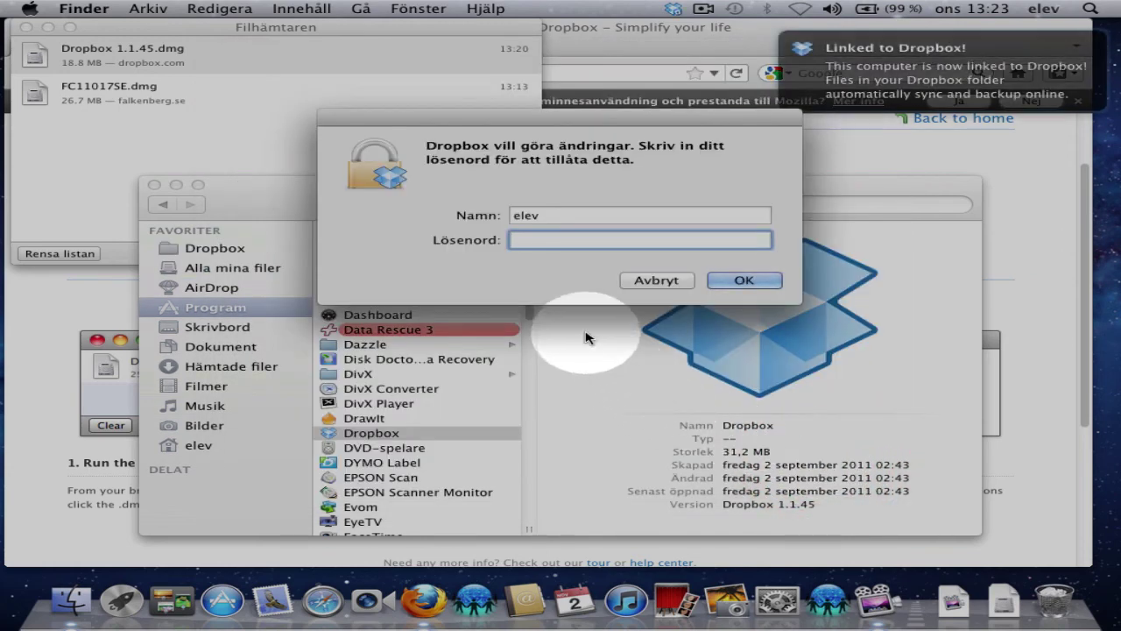
- Enter the computer account password in the Lösenord field to authorize Dropbox's changes
left_click(548, 241)
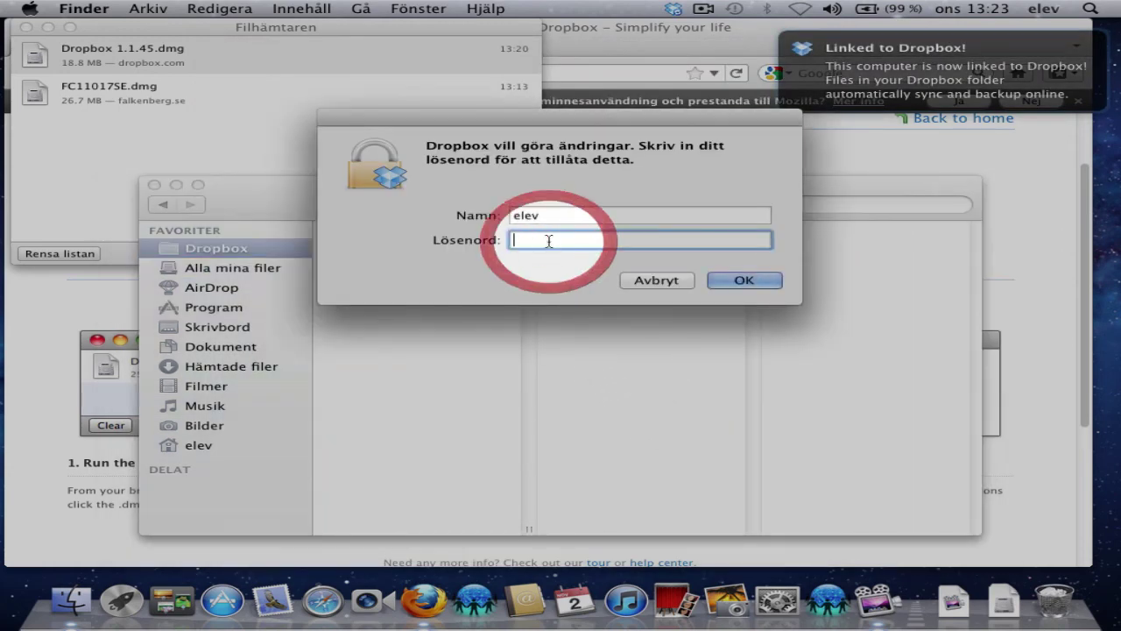
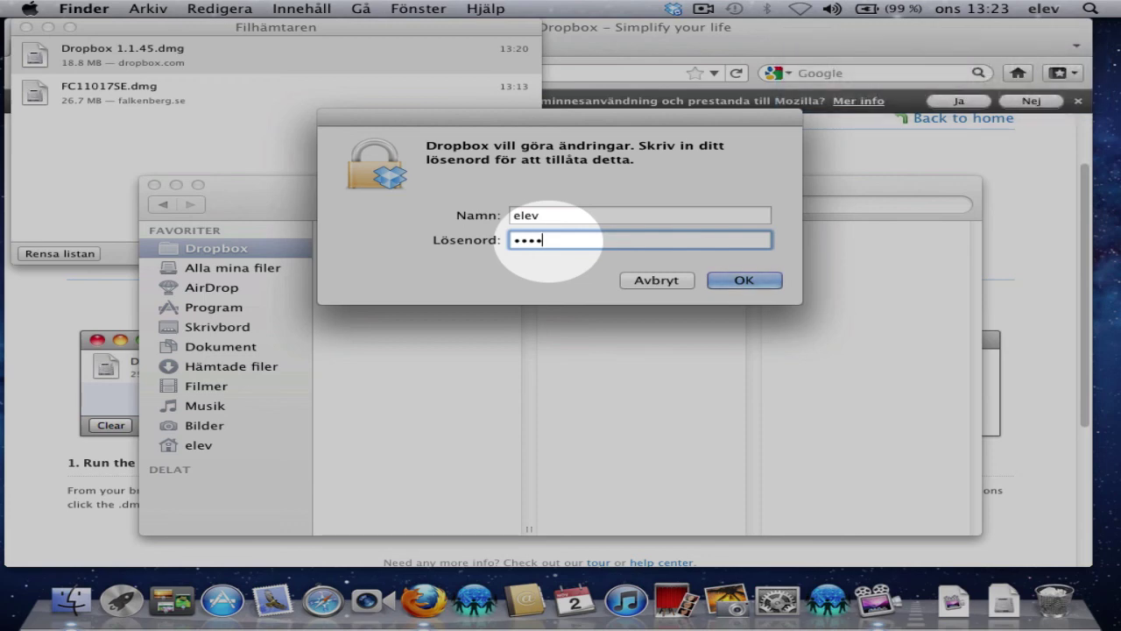
key("Return")
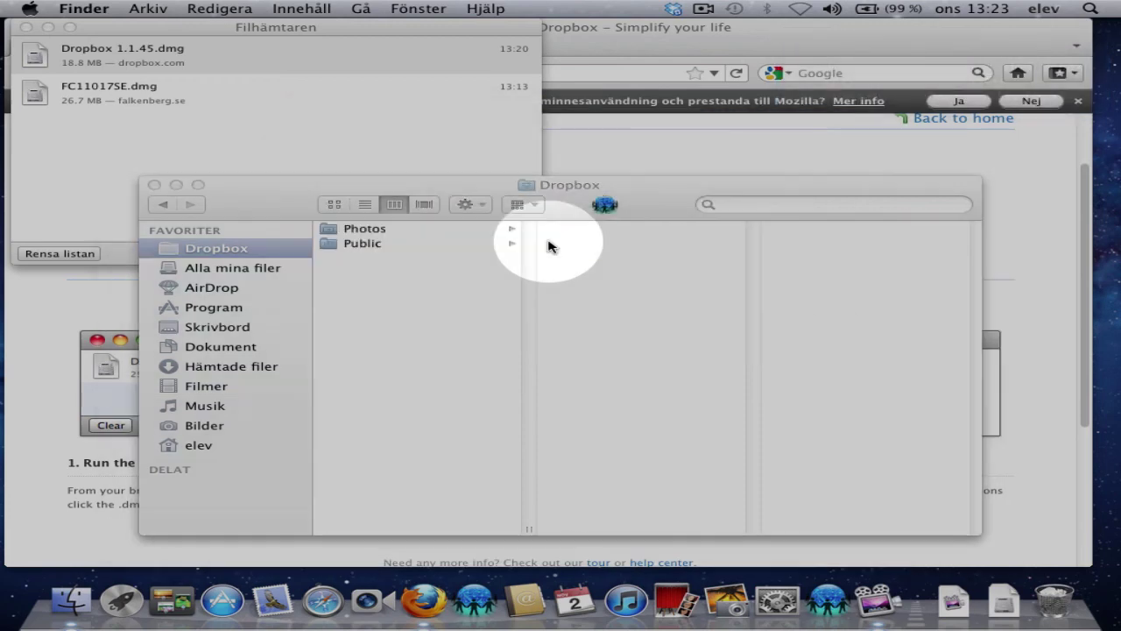